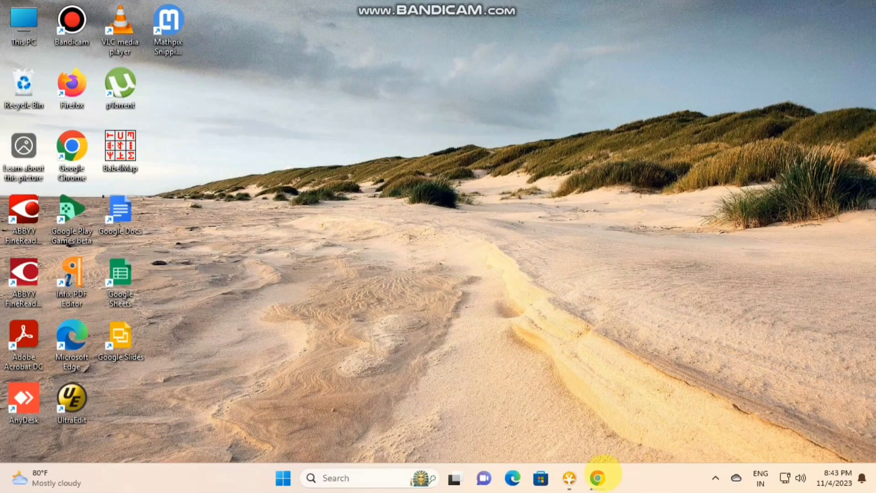
# Switch to Chrome, search Google for "windows 8" and open Microsoft's Windows 8.1 Disc Image (ISO File) download page
pyautogui.click(598, 477)
pyautogui.write('win')
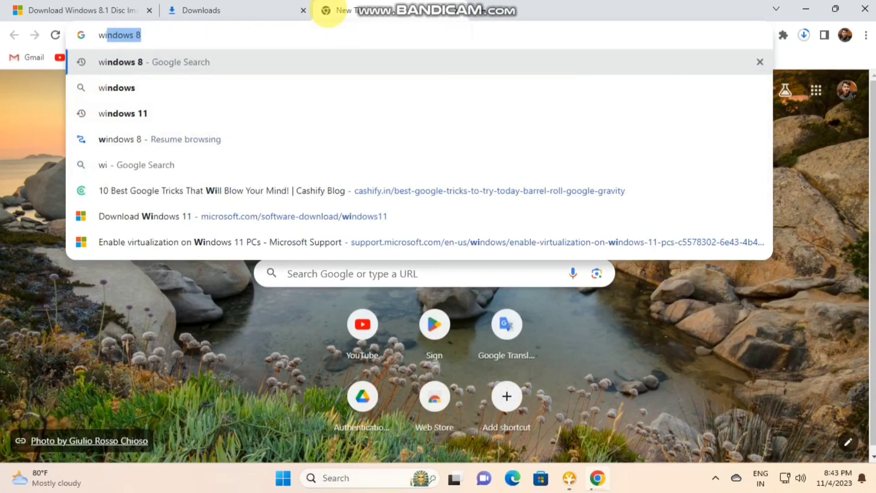
pyautogui.write('dows 8')
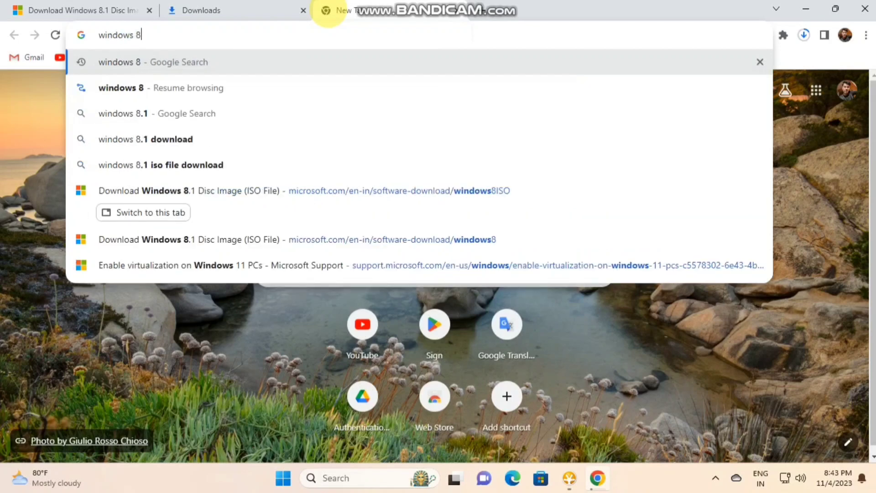
pyautogui.press('Return')
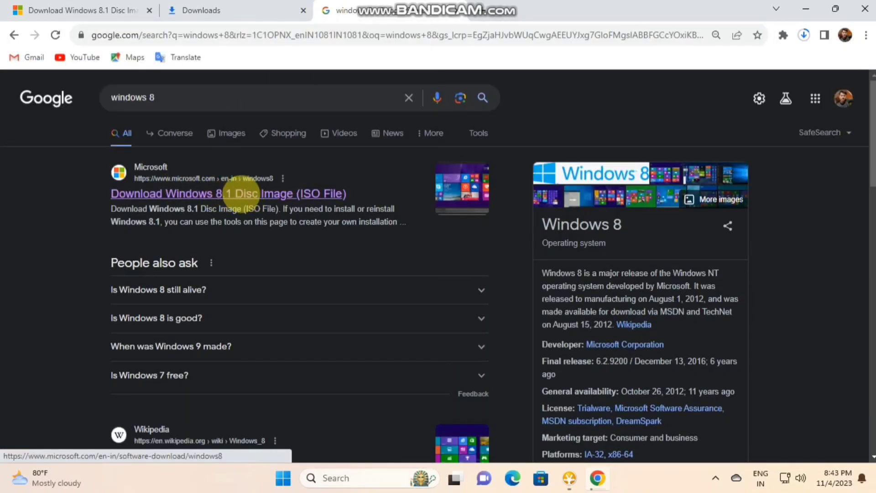
pyautogui.click(217, 191)
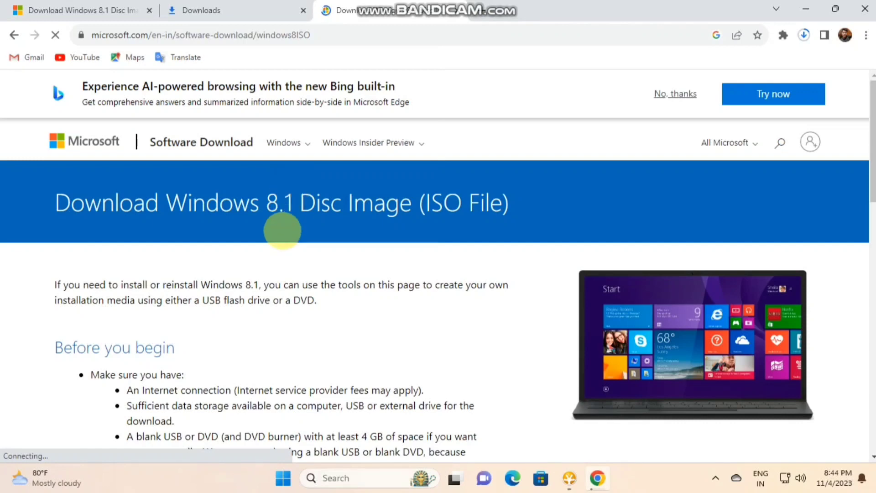
# Select Windows 8.1 as the edition to download and confirm the choice
pyautogui.scroll(-5, 226, 297)
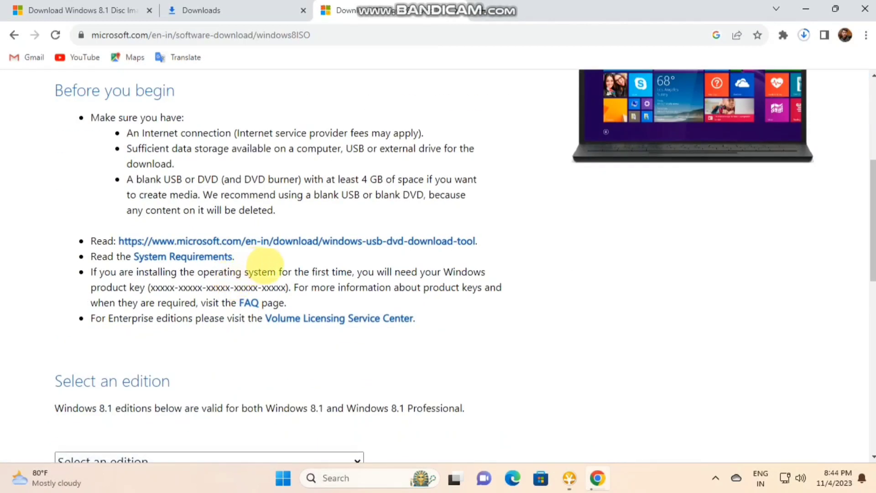
pyautogui.scroll(-5, 295, 262)
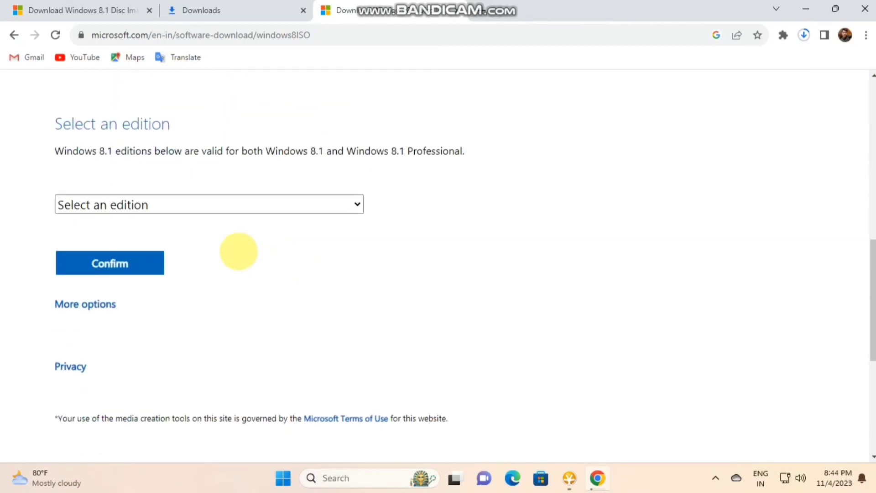
pyautogui.click(142, 205)
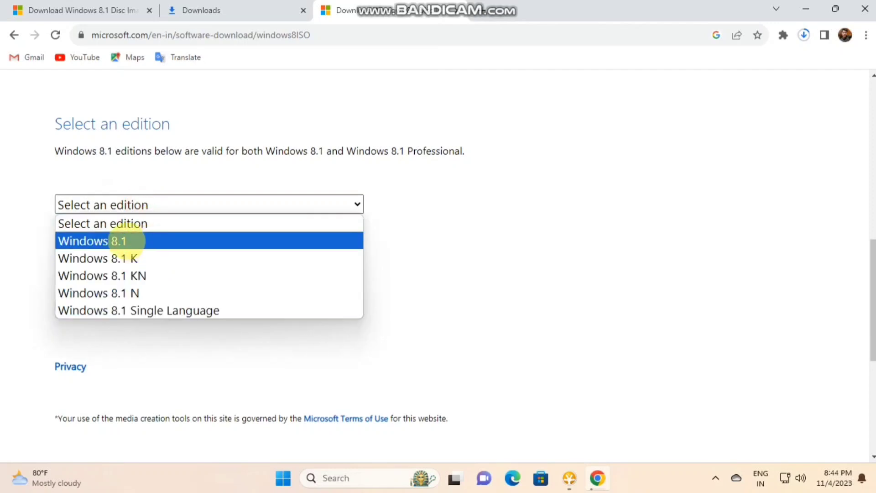
pyautogui.click(130, 241)
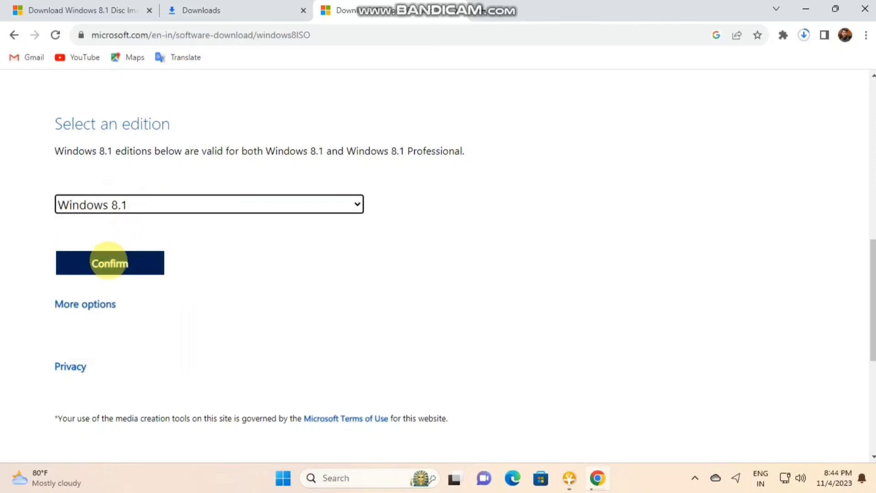
pyautogui.click(110, 262)
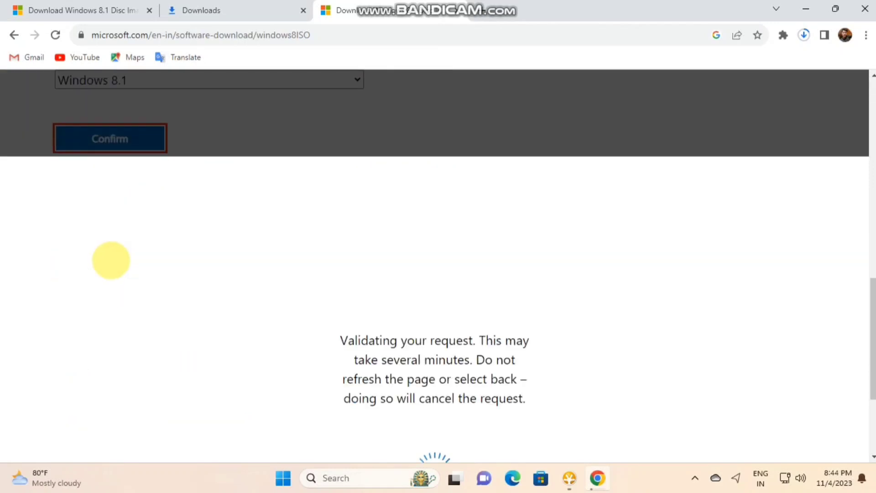
# Select English (United States) as the product language and confirm it
pyautogui.scroll(-3, 185, 274)
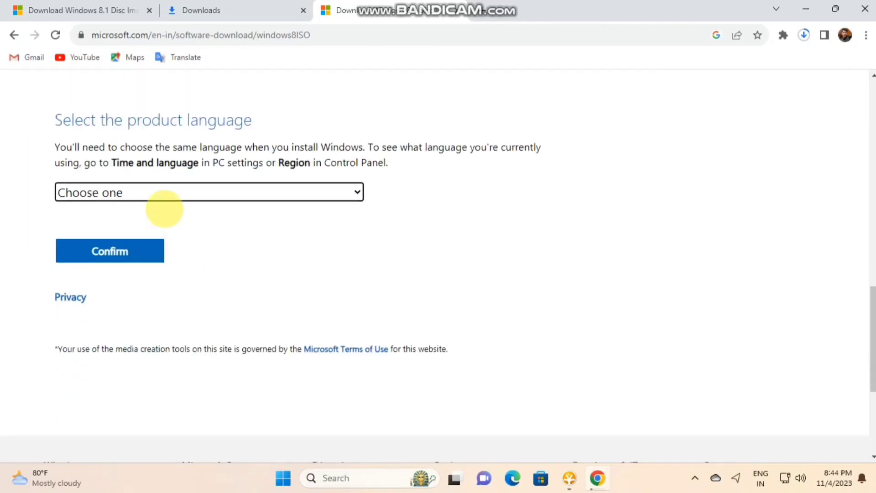
pyautogui.click(168, 193)
pyautogui.scroll(-4, 146, 313)
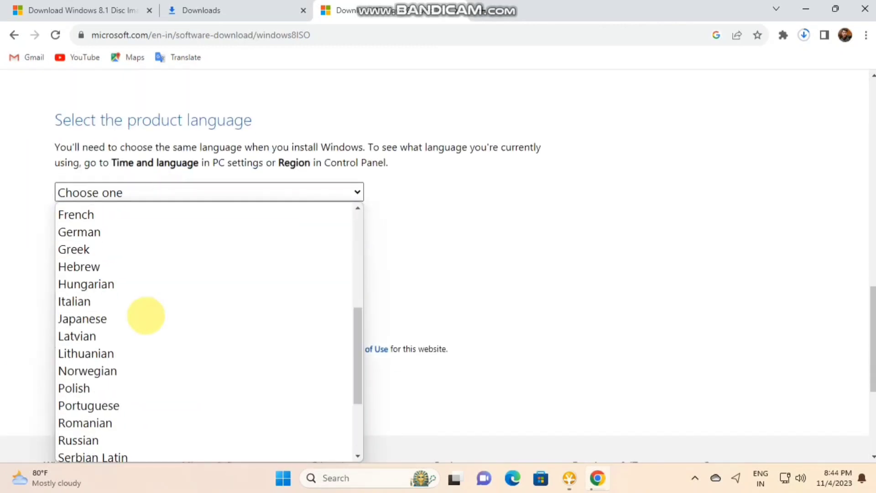
pyautogui.scroll(2, 137, 295)
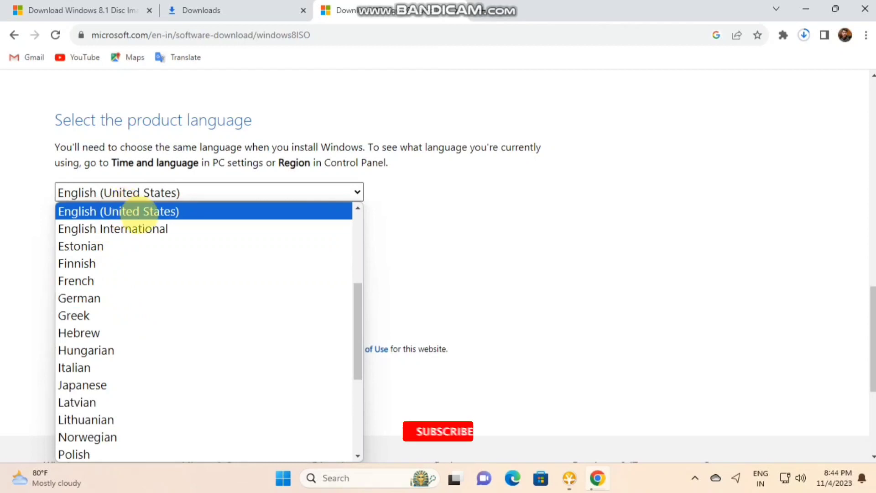
pyautogui.click(151, 212)
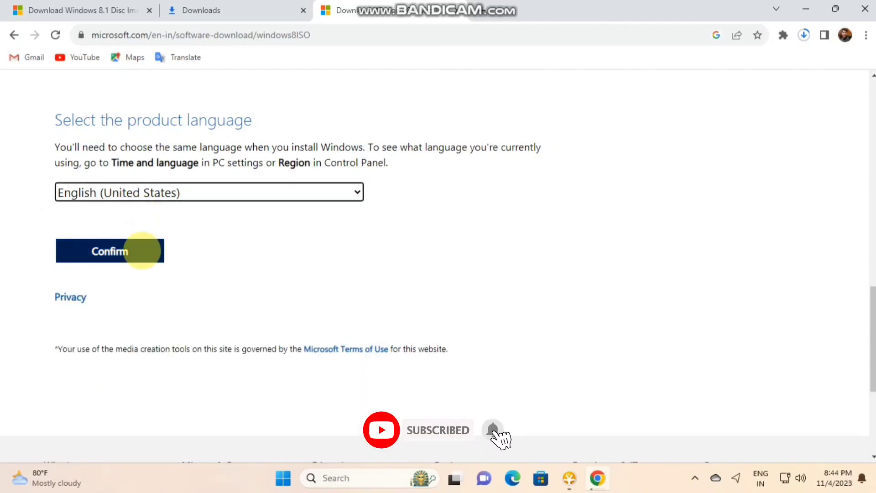
pyautogui.click(131, 251)
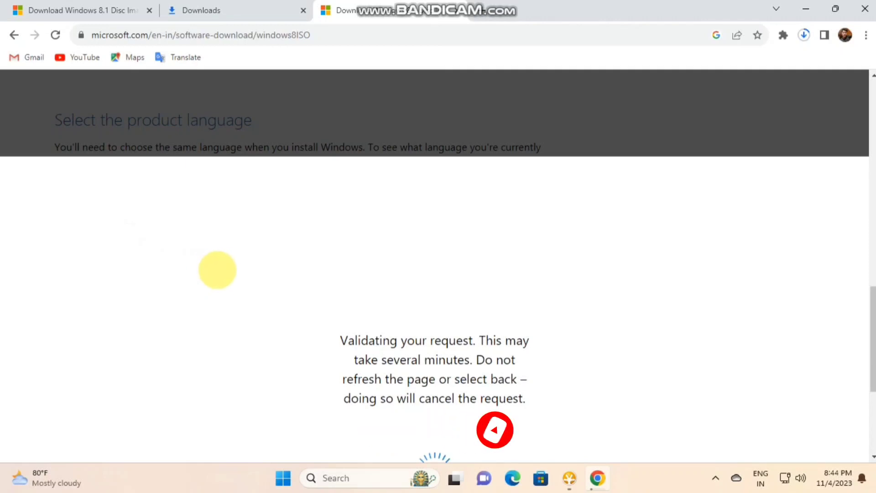
# Start the 64-bit download of Windows 8.1 English and check its progress in the recent download history
pyautogui.click(137, 235)
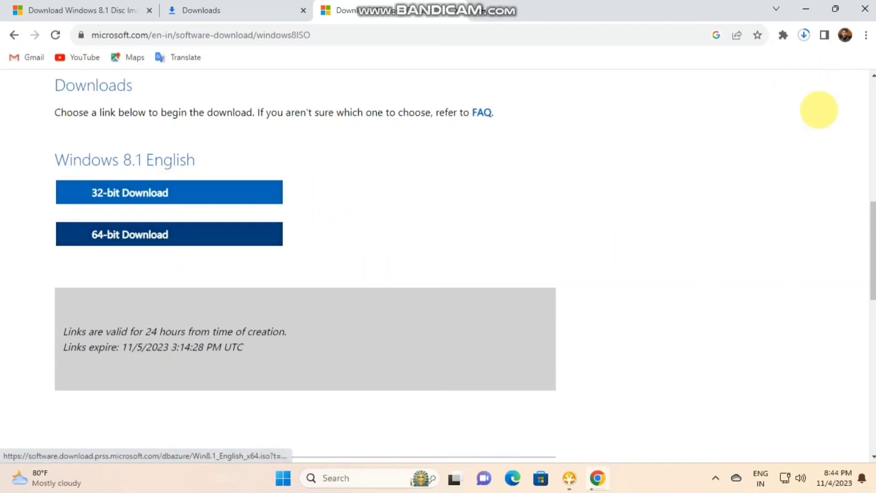
pyautogui.click(803, 35)
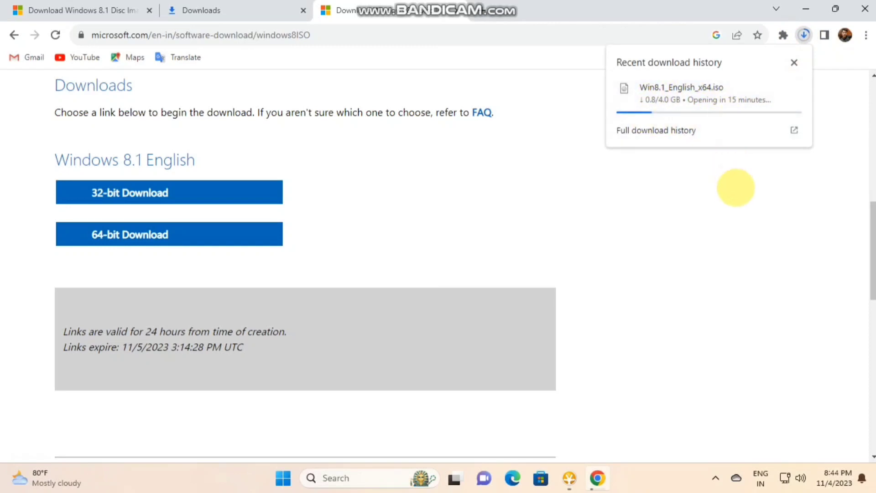
pyautogui.click(736, 187)
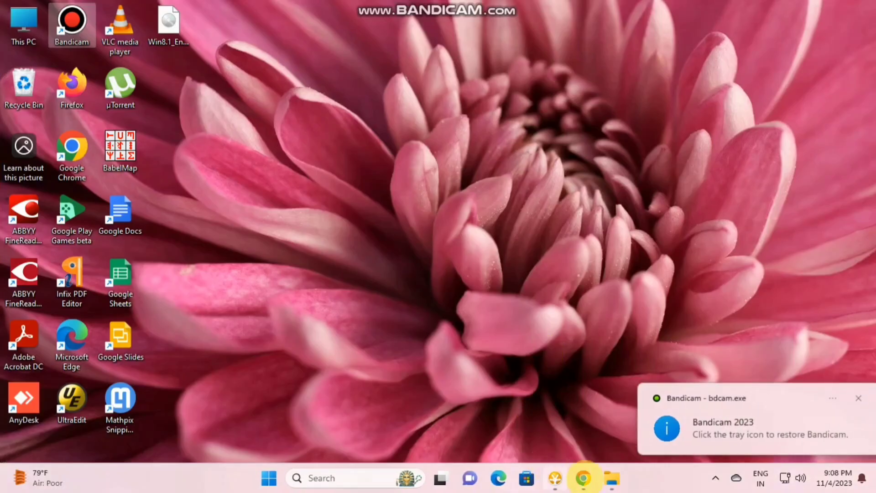
# Return to Chrome, replace the existing Google search with "rufus" and open the official rufus.ie site
pyautogui.moveTo(581, 475)
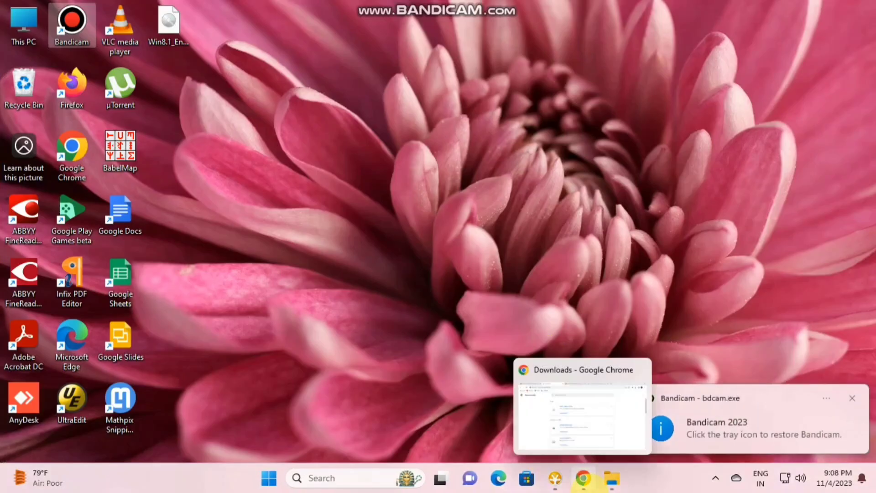
pyautogui.click(551, 454)
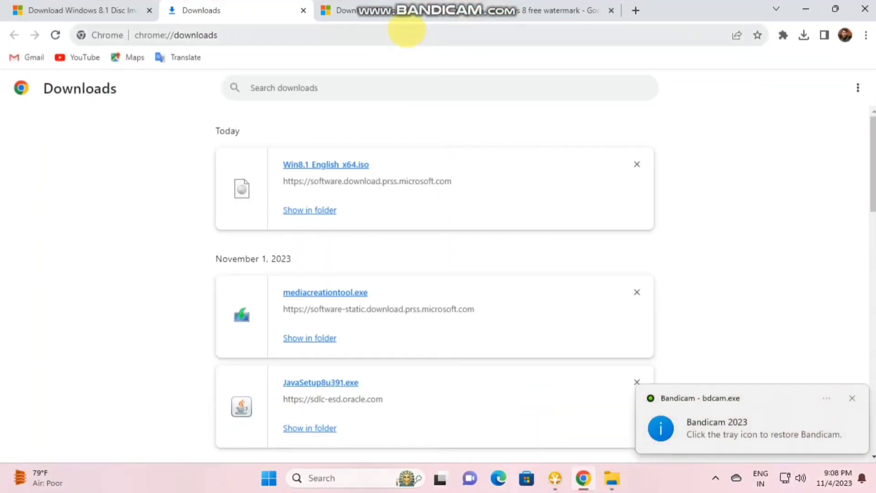
pyautogui.click(407, 14)
pyautogui.tripleClick(278, 94)
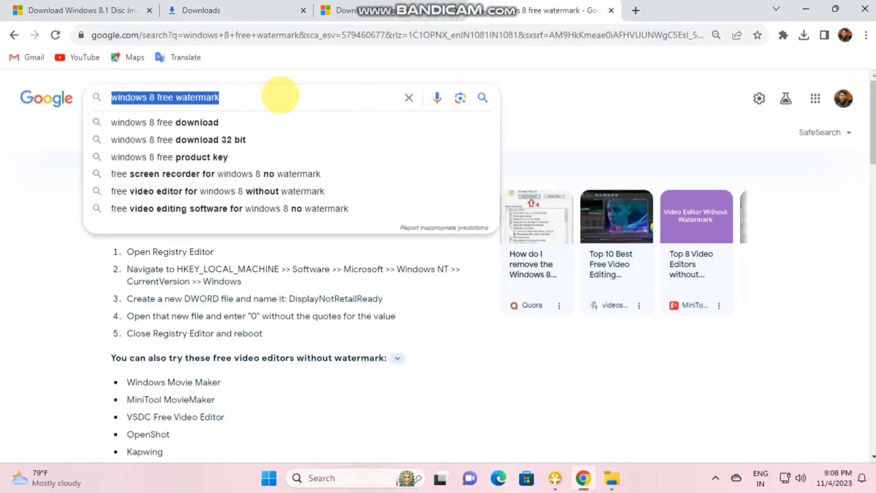
pyautogui.write('rufus')
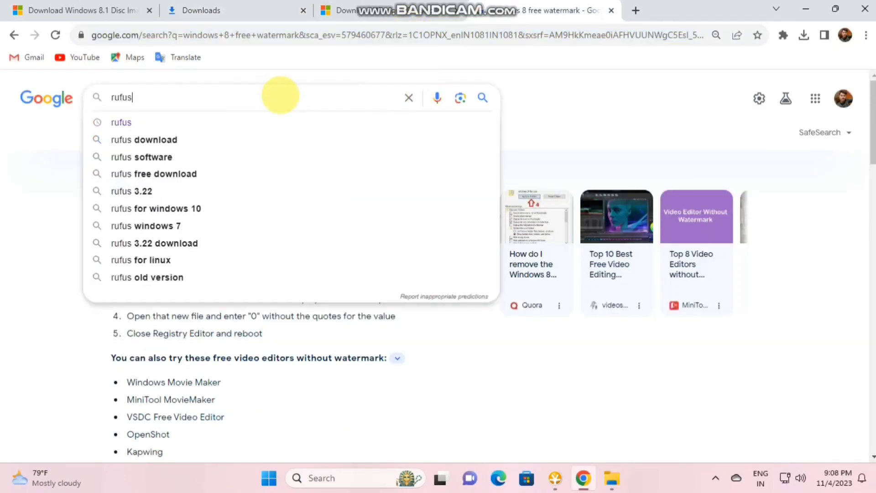
pyautogui.press('Return')
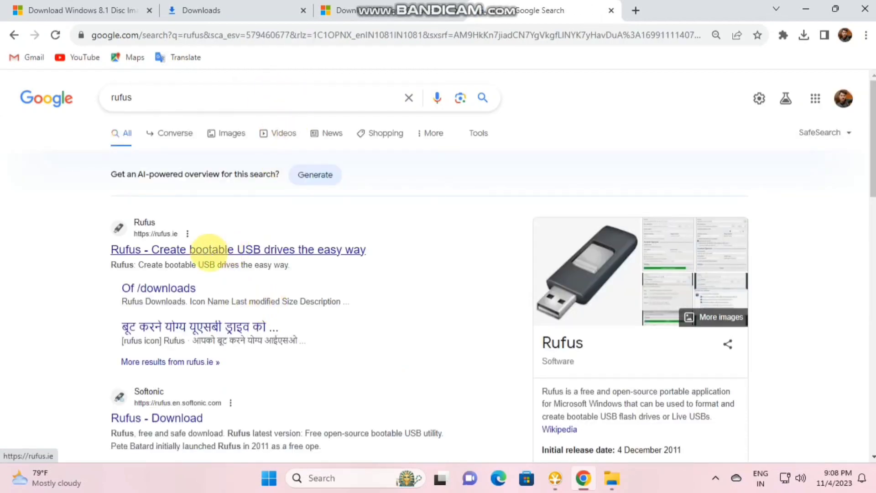
pyautogui.click(217, 249)
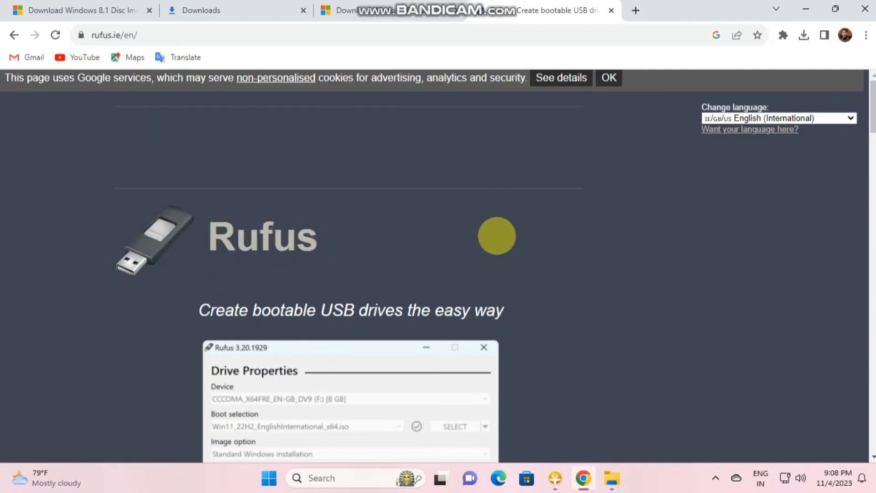
# Download the standard Windows x64 release rufus-4.3.exe, dismissing the advertisement, and check the recent downloads
pyautogui.scroll(-3, 438, 253)
pyautogui.scroll(-3, 446, 268)
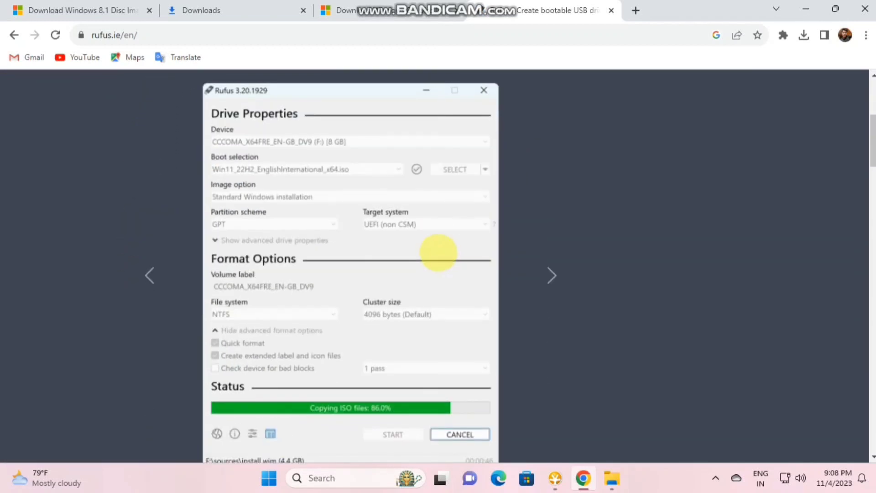
pyautogui.scroll(-12, 439, 250)
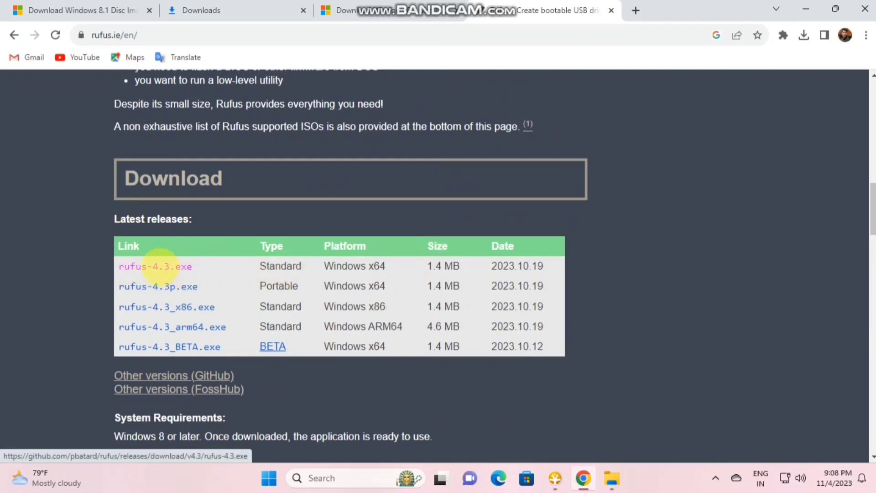
pyautogui.click(163, 266)
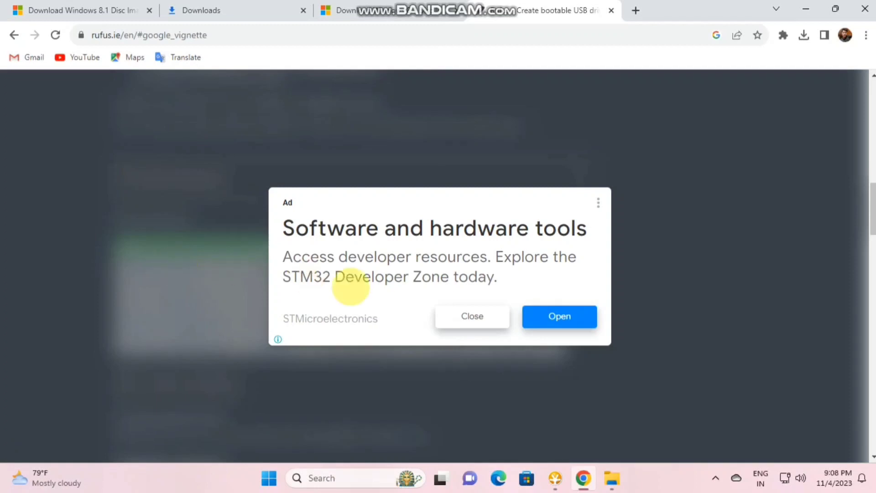
pyautogui.click(482, 318)
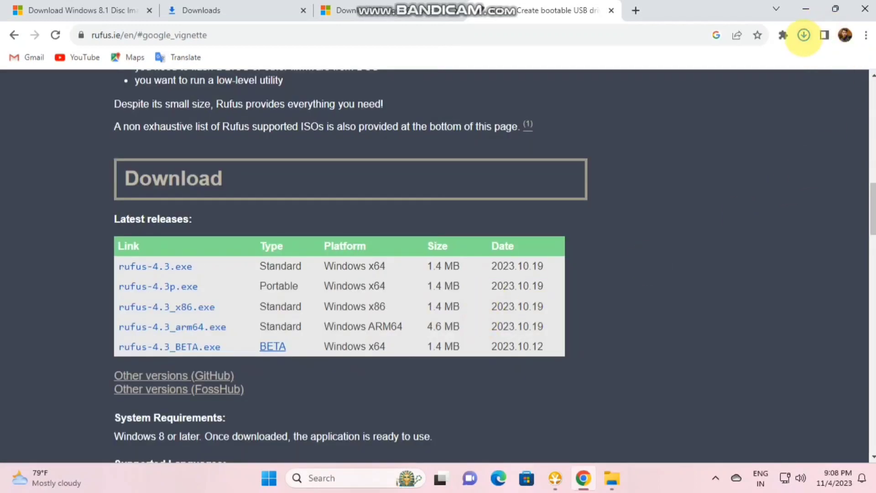
pyautogui.click(804, 36)
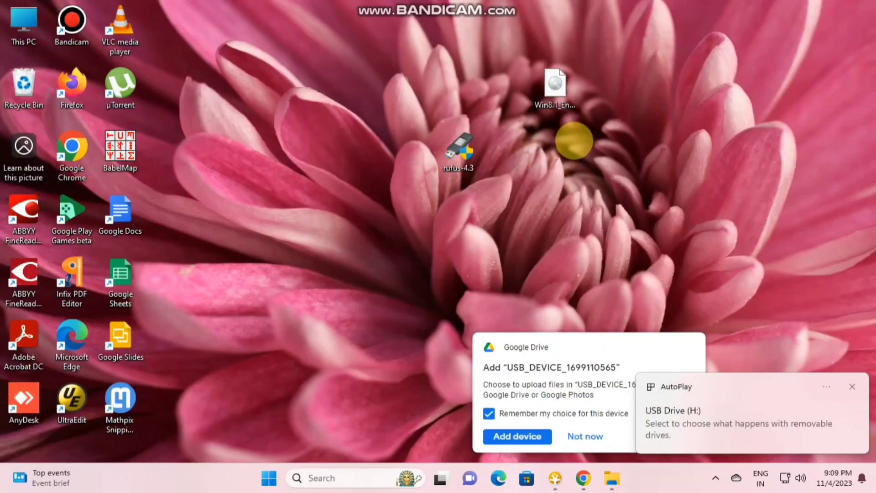
# Decline adding the USB device to Google Drive, then view the contents of USB Drive (H:) and close the folder
pyautogui.click(585, 436)
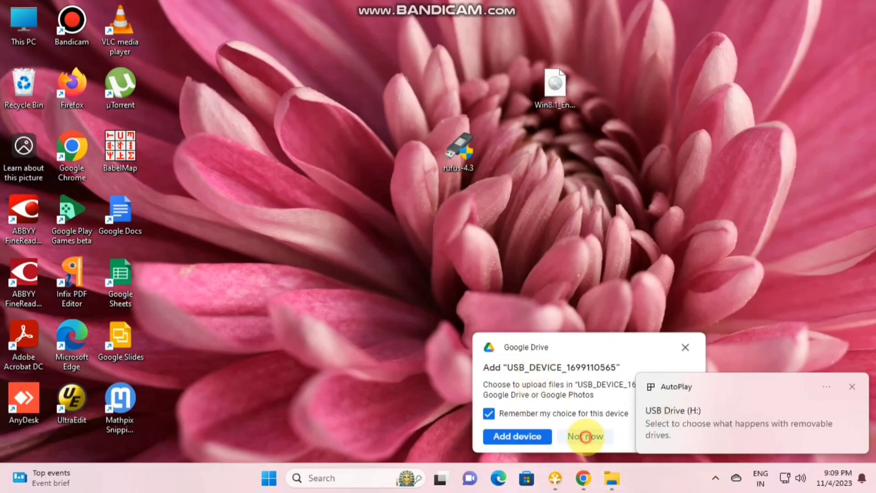
pyautogui.click(783, 419)
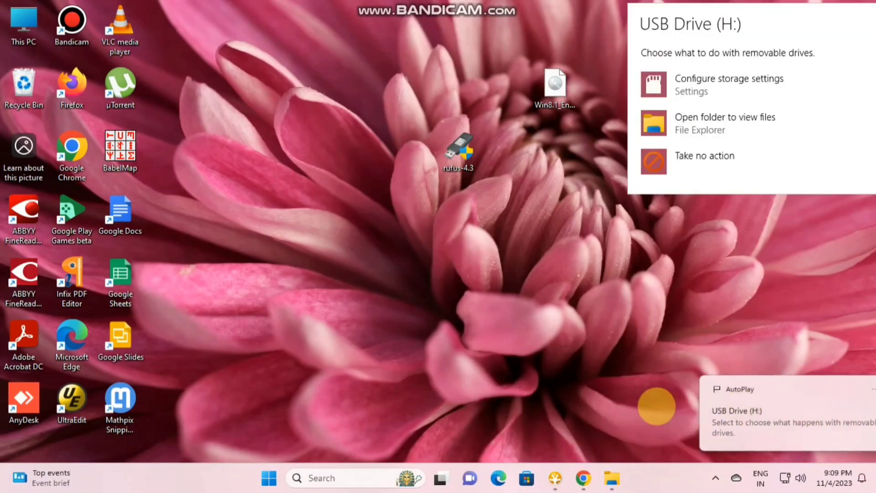
pyautogui.click(713, 122)
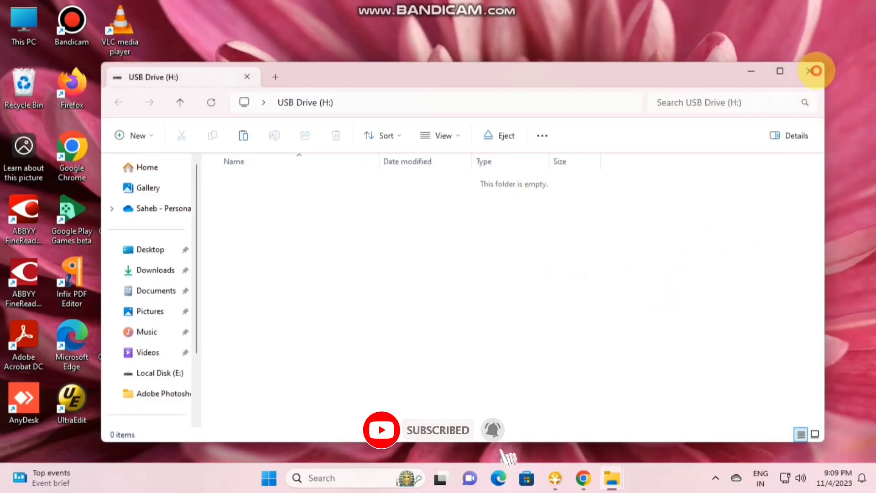
pyautogui.click(810, 70)
# Run rufus-4.3 from the desktop as administrator and allow it to start
pyautogui.doubleClick(453, 159)
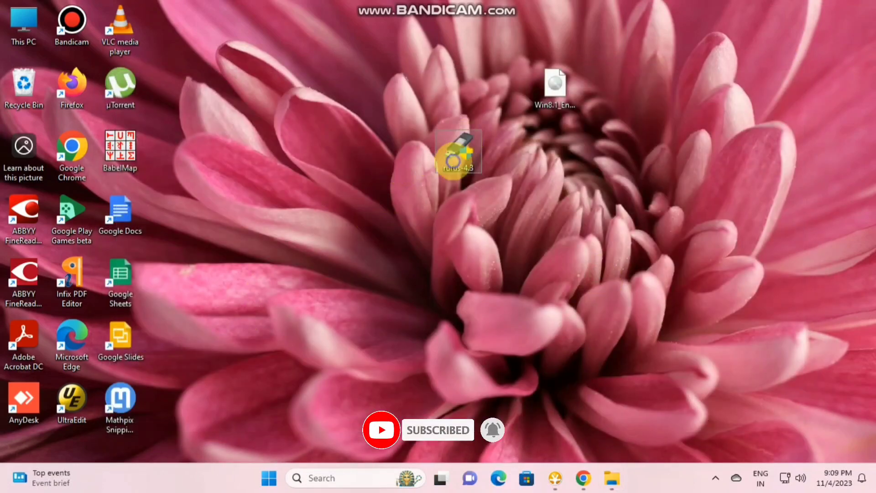
pyautogui.rightClick(453, 159)
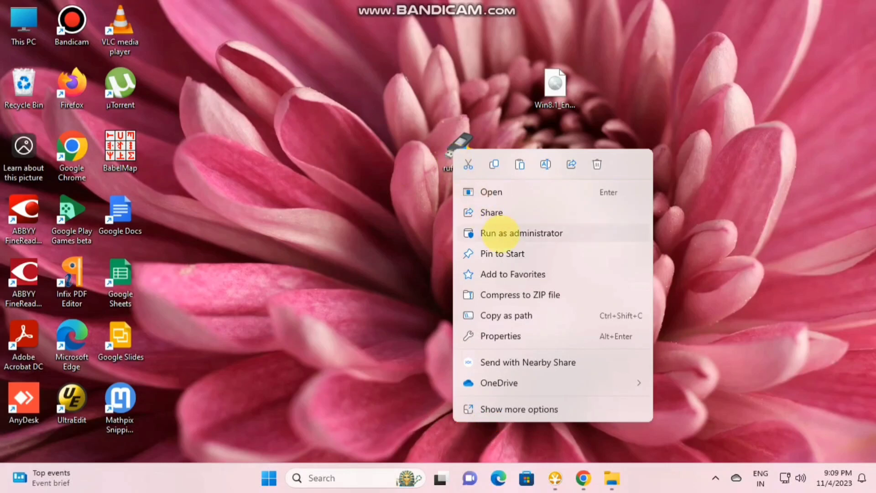
pyautogui.click(501, 233)
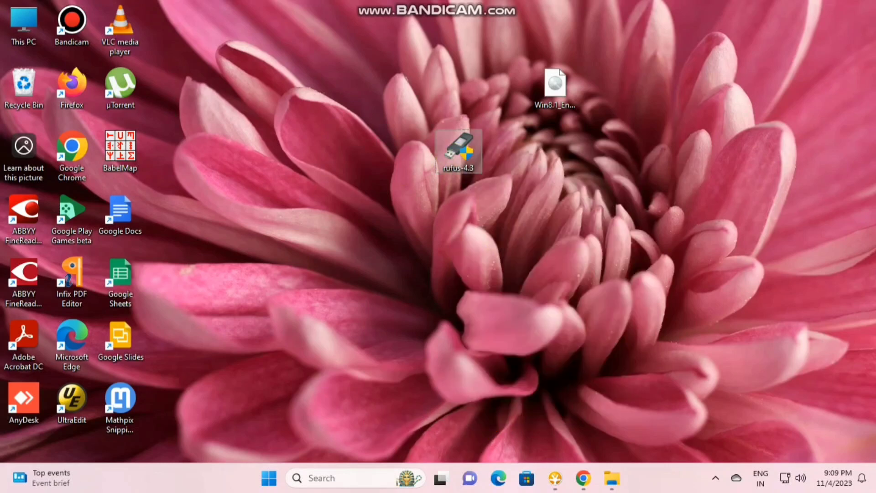
pyautogui.click(362, 344)
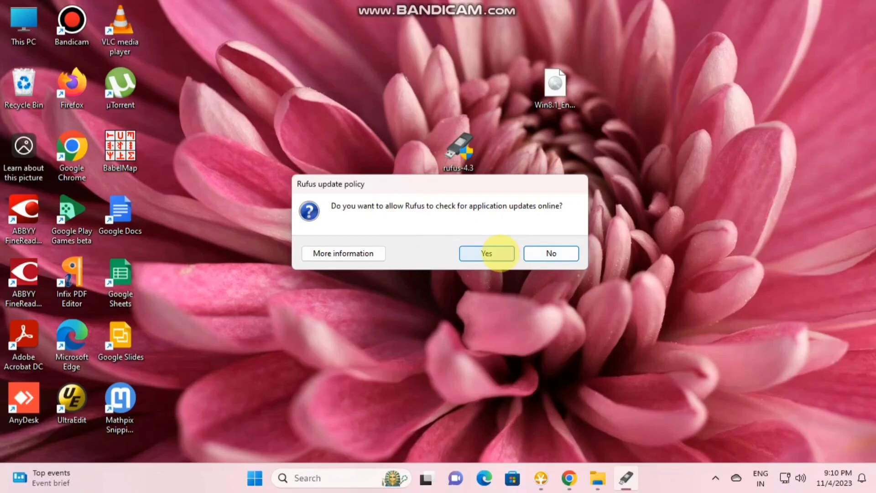
# Allow Rufus to check for application updates online and keep NO_LABEL (H:) [16 GB] as the target device
pyautogui.click(485, 253)
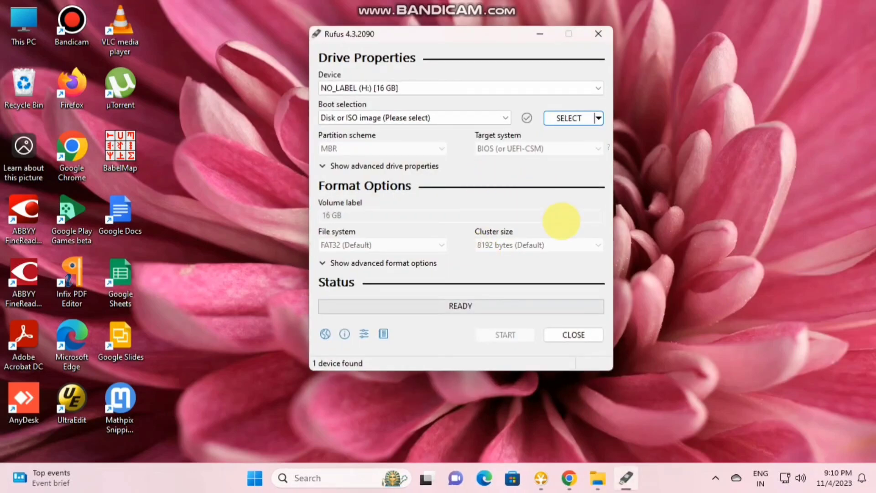
pyautogui.click(598, 87)
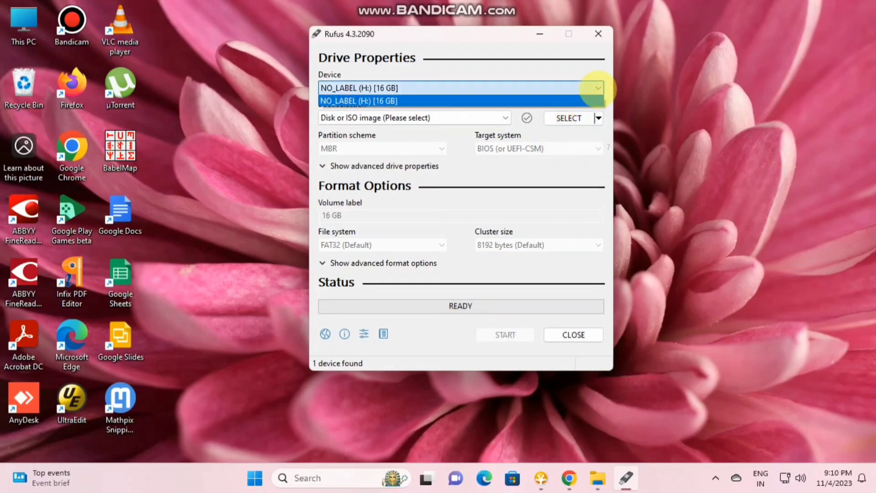
pyautogui.click(598, 88)
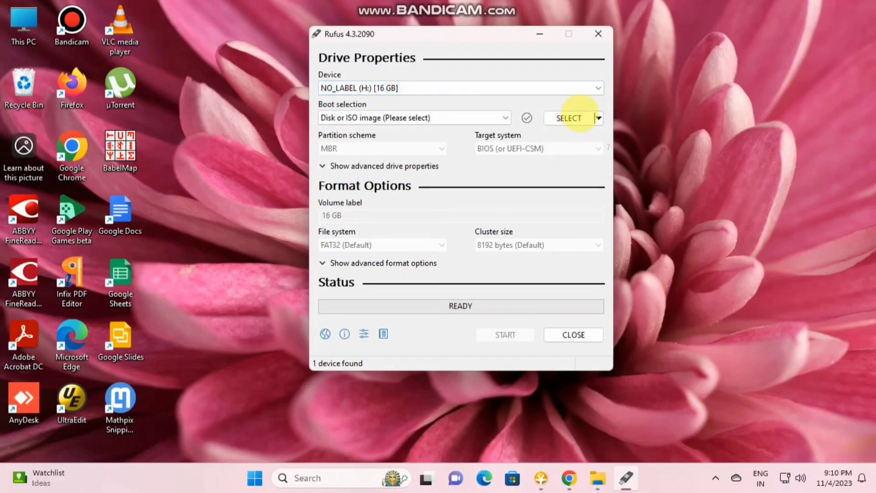
# Load the Win8.1_English_x64 disc image from the Desktop folder as the boot selection
pyautogui.click(570, 118)
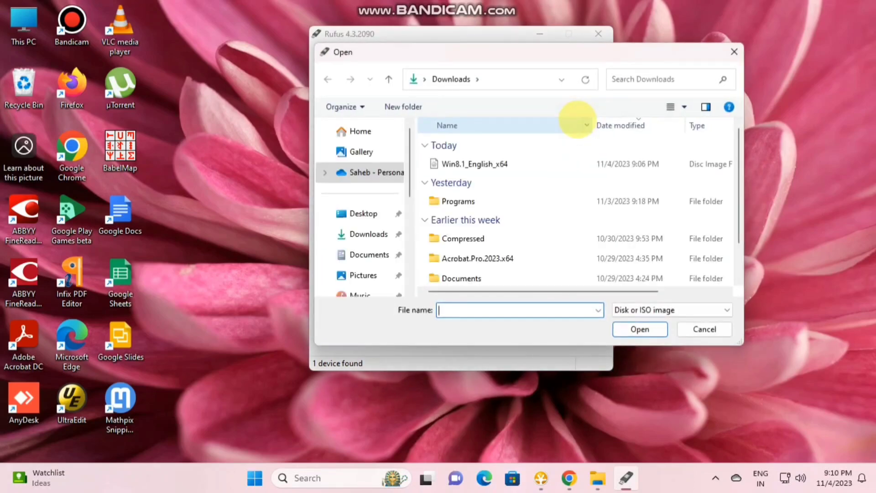
pyautogui.click(363, 213)
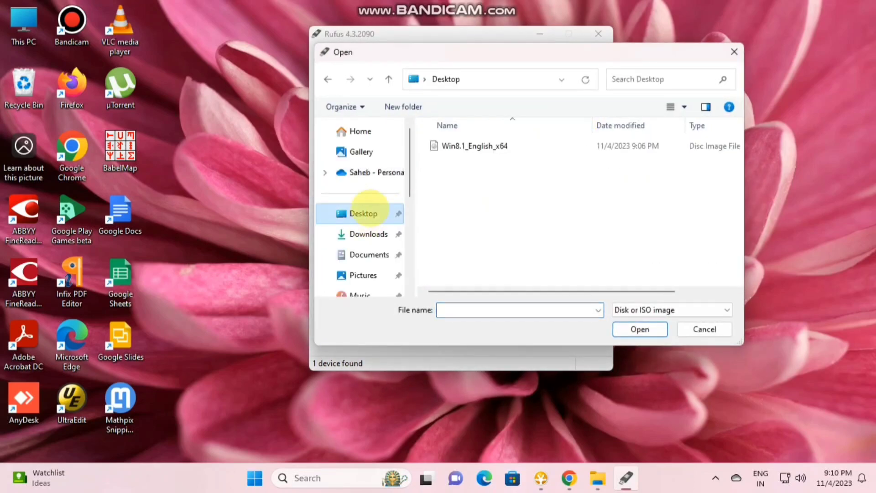
pyautogui.click(488, 146)
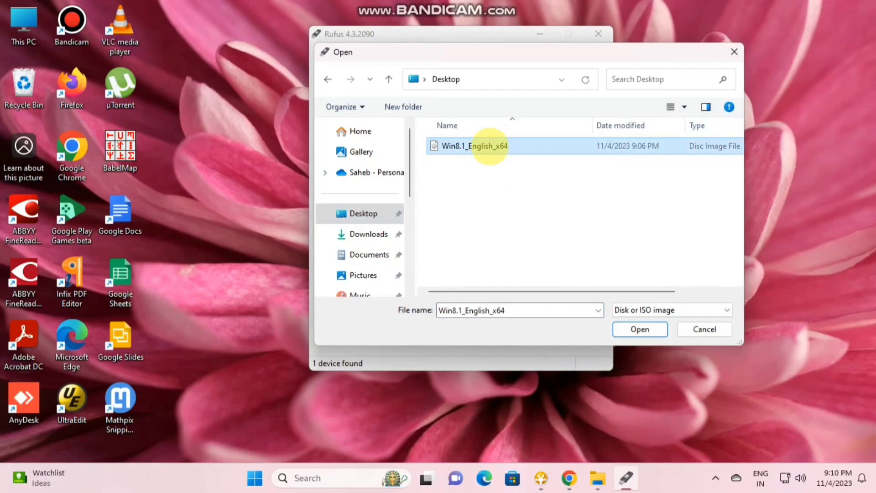
pyautogui.click(639, 329)
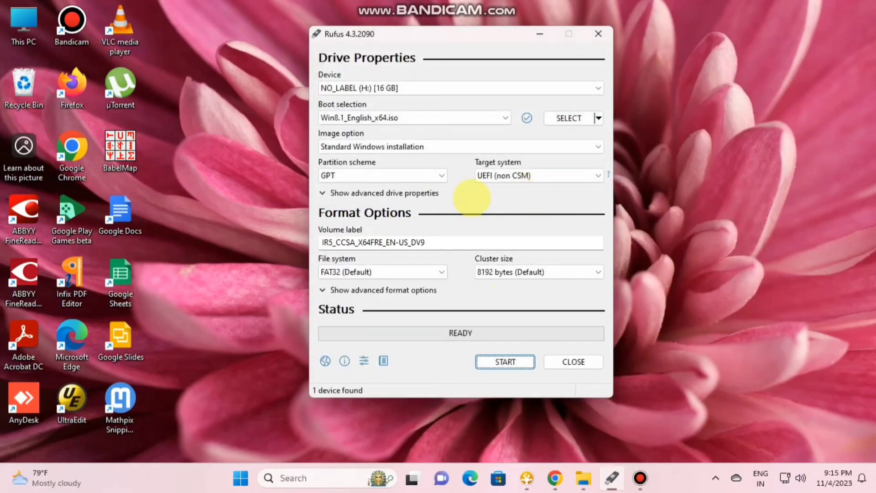
# Set the partition scheme to MBR and keep BIOS (or UEFI-CSM) as the target system
pyautogui.click(372, 176)
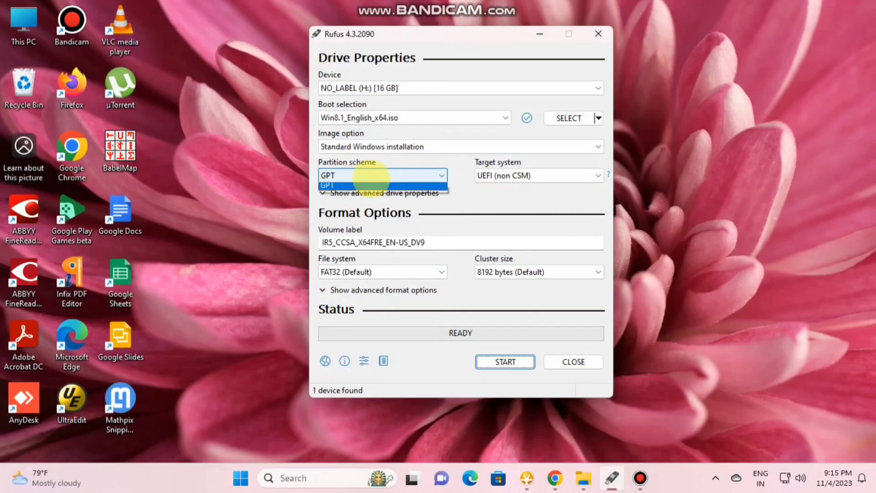
pyautogui.click(369, 185)
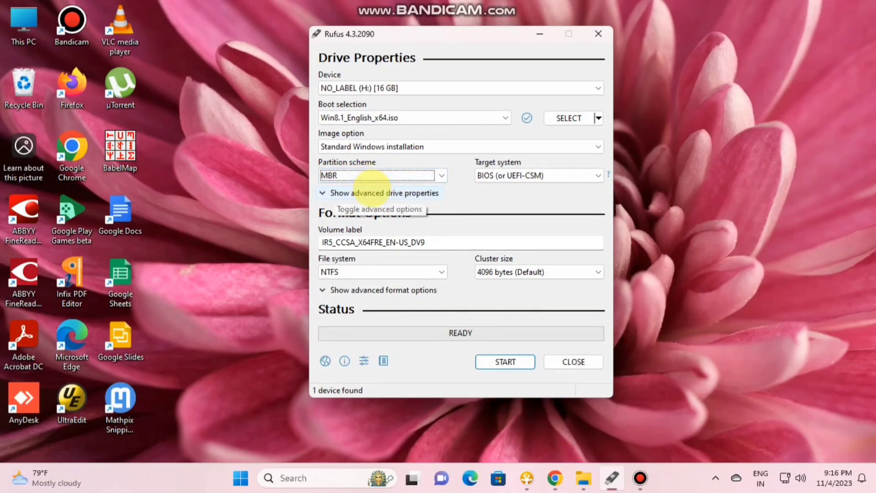
pyautogui.click(600, 176)
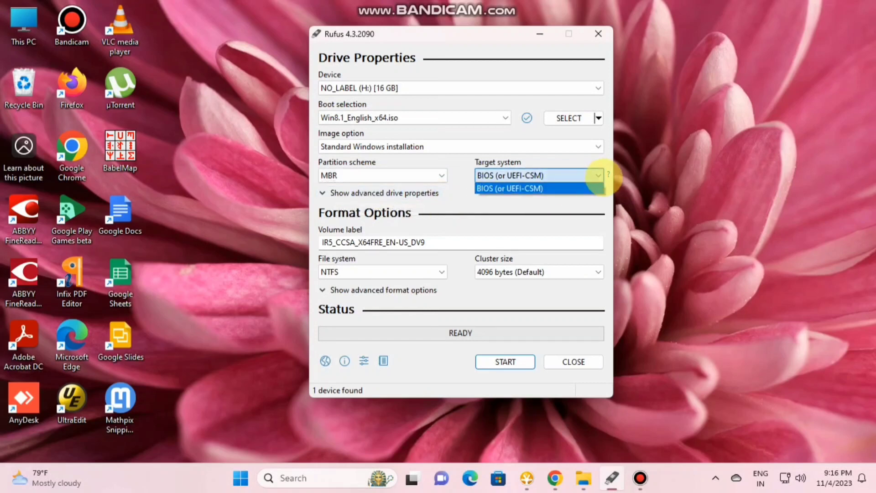
pyautogui.click(601, 176)
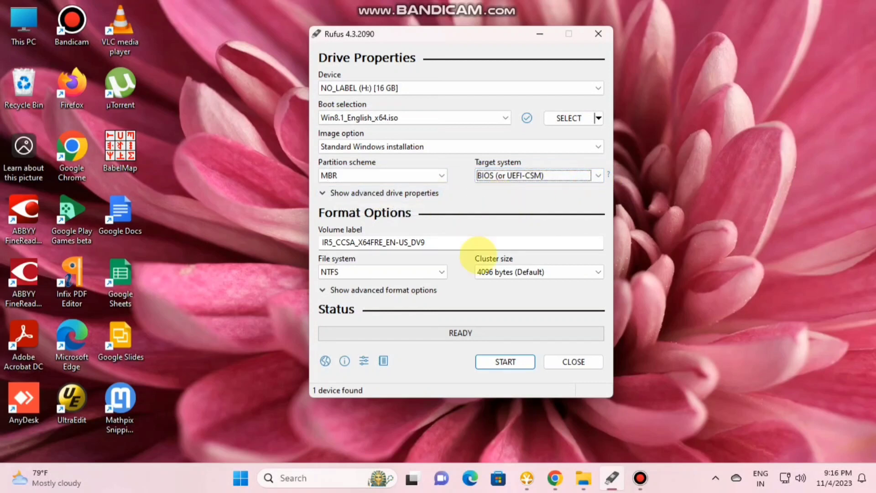
# Replace the volume label with "Windows 8.1 Bootable Pendrive"
pyautogui.click(449, 244)
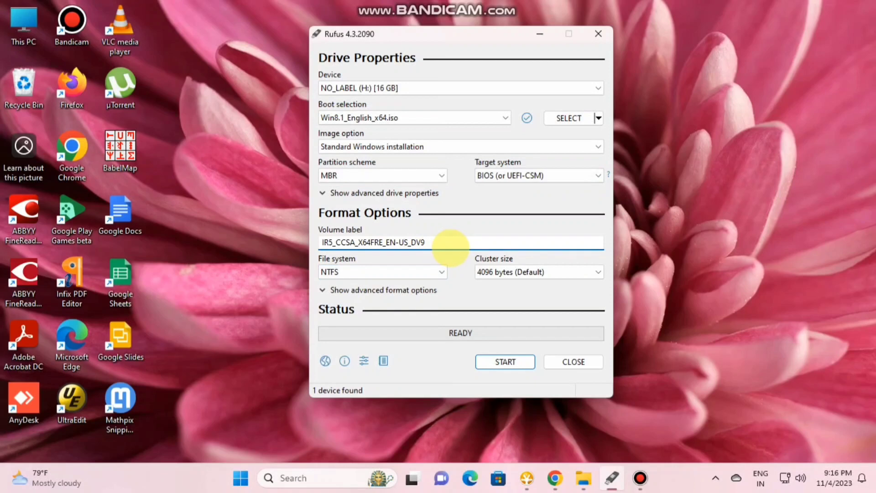
pyautogui.doubleClick(450, 245)
pyautogui.write('Windows 8.1 Bootable Pendrive')
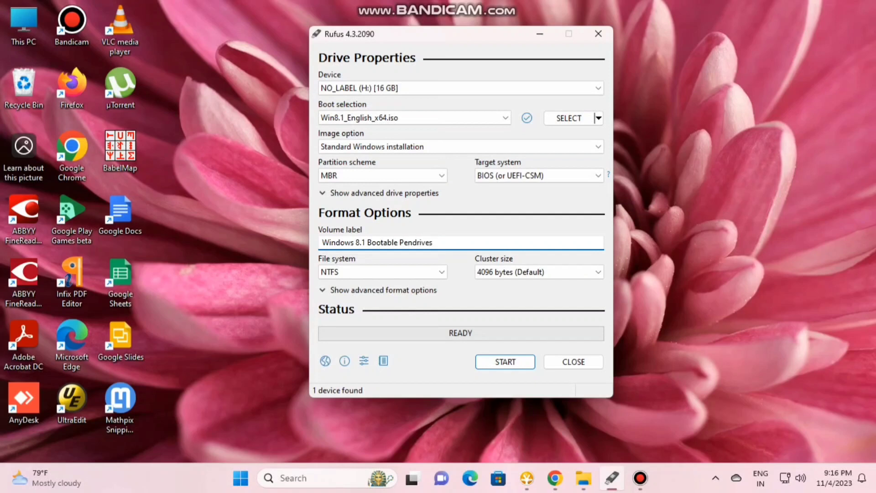
# Start writing the bootable USB drive, accept erasing all its data, and close Rufus once the write is complete
pyautogui.click(503, 361)
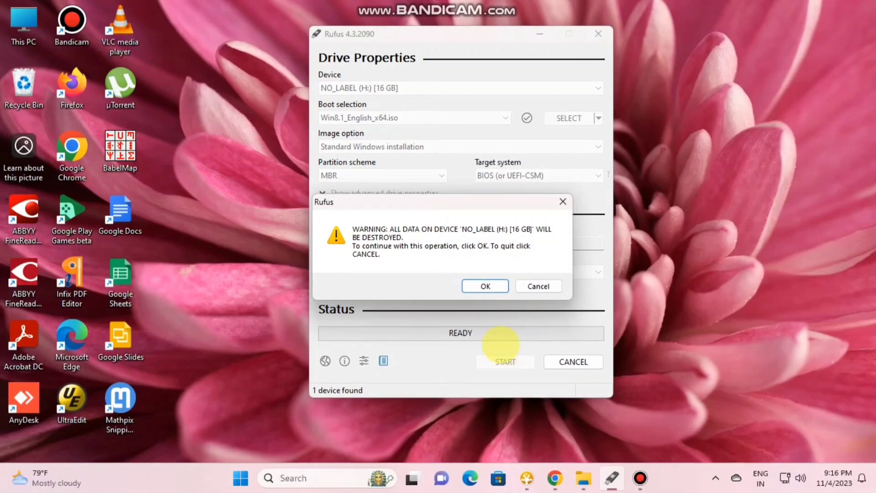
pyautogui.click(484, 286)
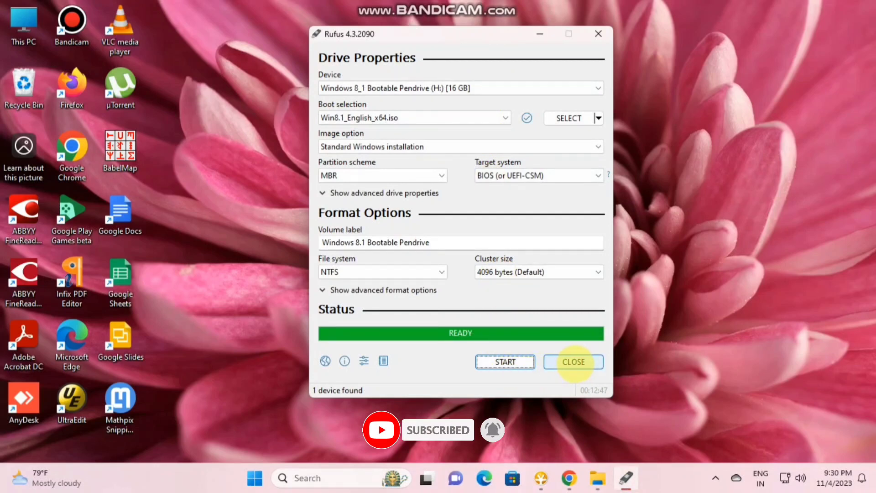
pyautogui.click(574, 362)
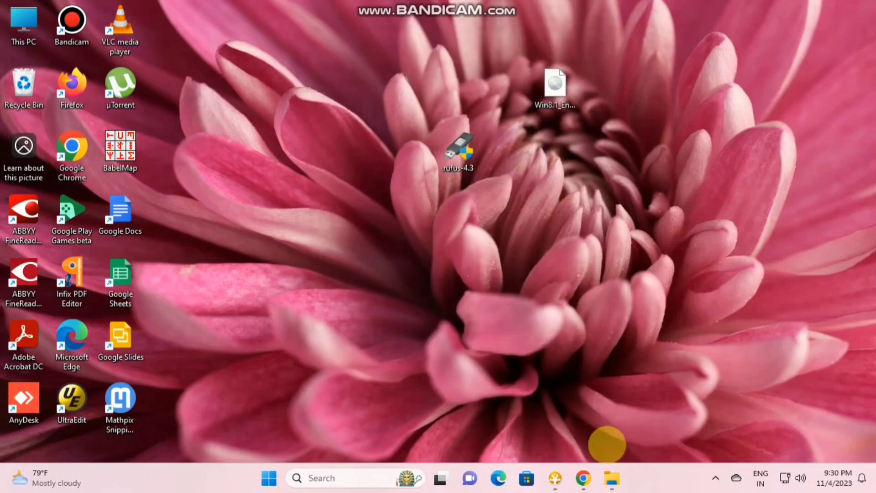
# Switch to File Explorer, inspect the files on the Windows 8_1 Bootable Pendrive (H:) drive under This PC, and close the open windows
pyautogui.click(611, 478)
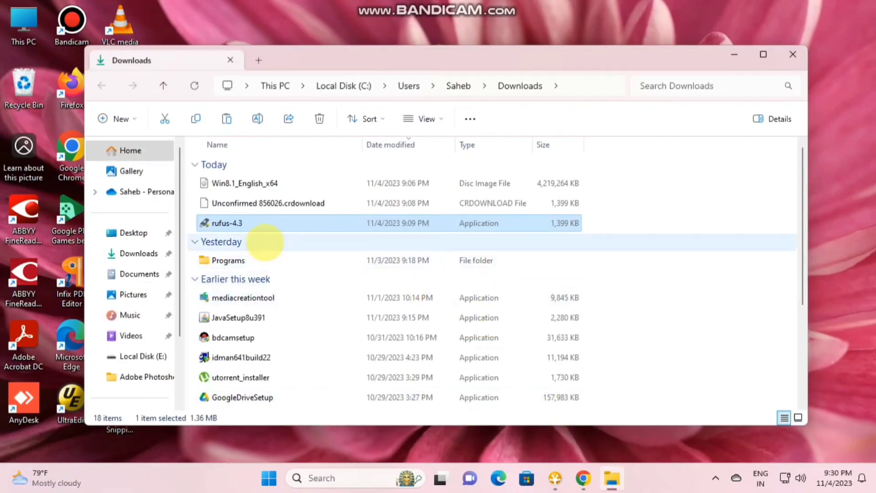
pyautogui.scroll(-2, 137, 218)
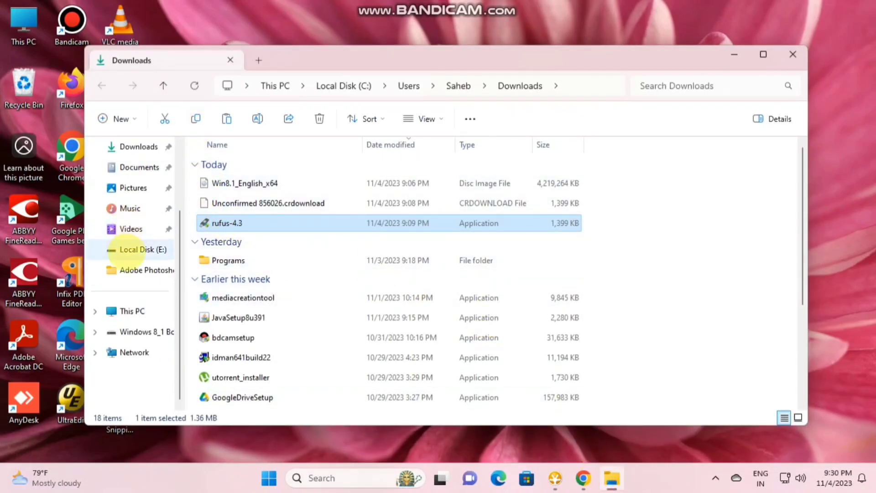
pyautogui.click(123, 310)
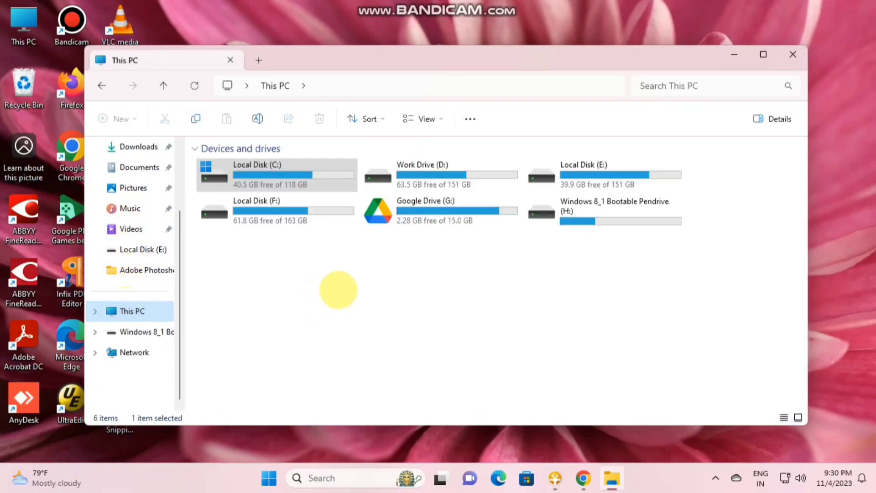
pyautogui.click(340, 287)
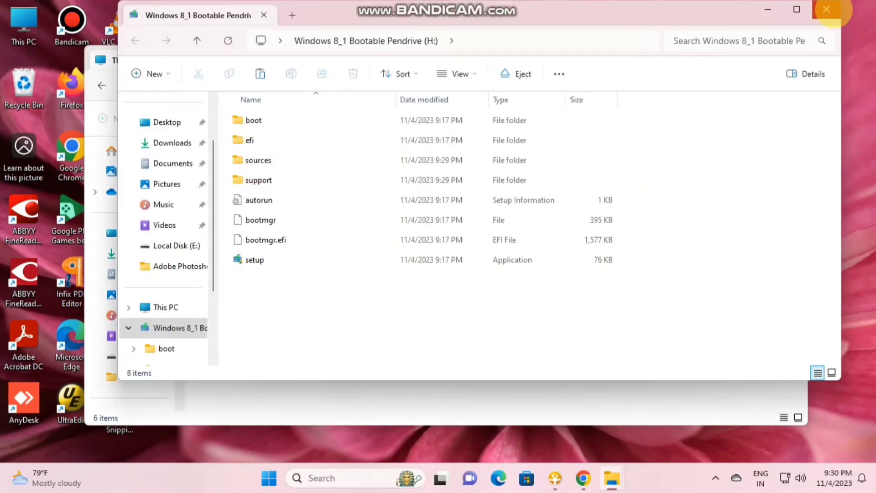
pyautogui.click(830, 11)
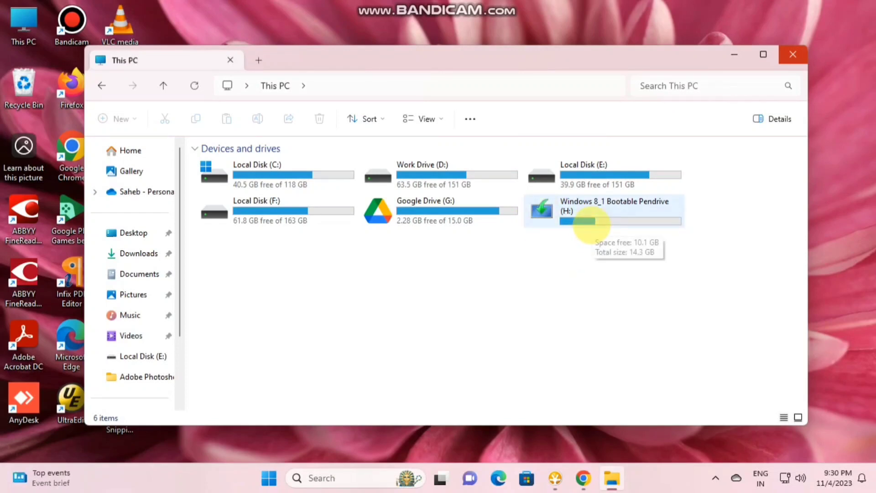
pyautogui.click(556, 282)
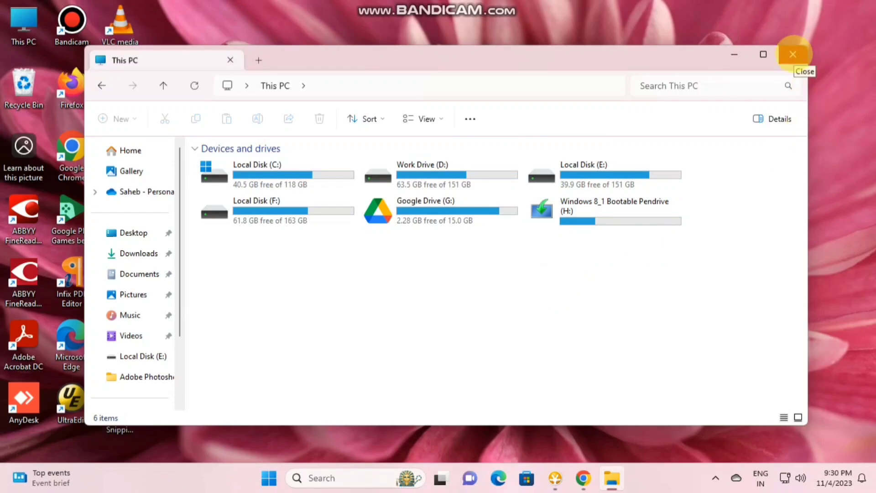
pyautogui.click(792, 54)
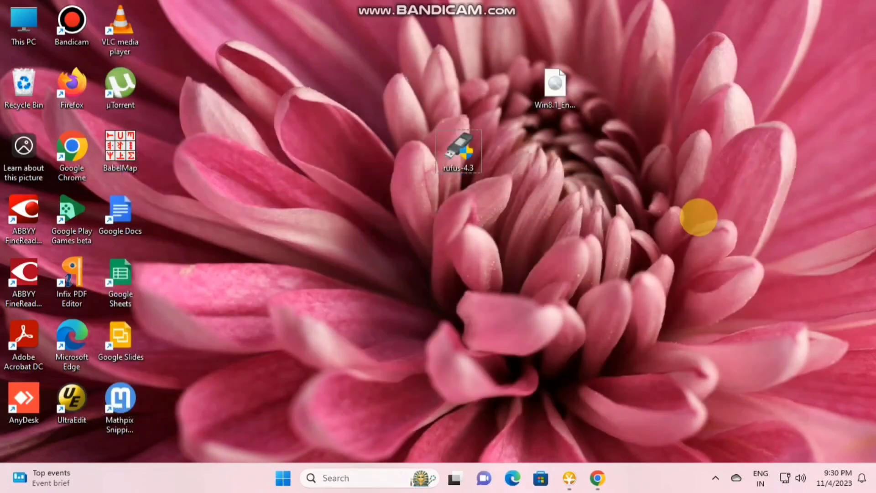